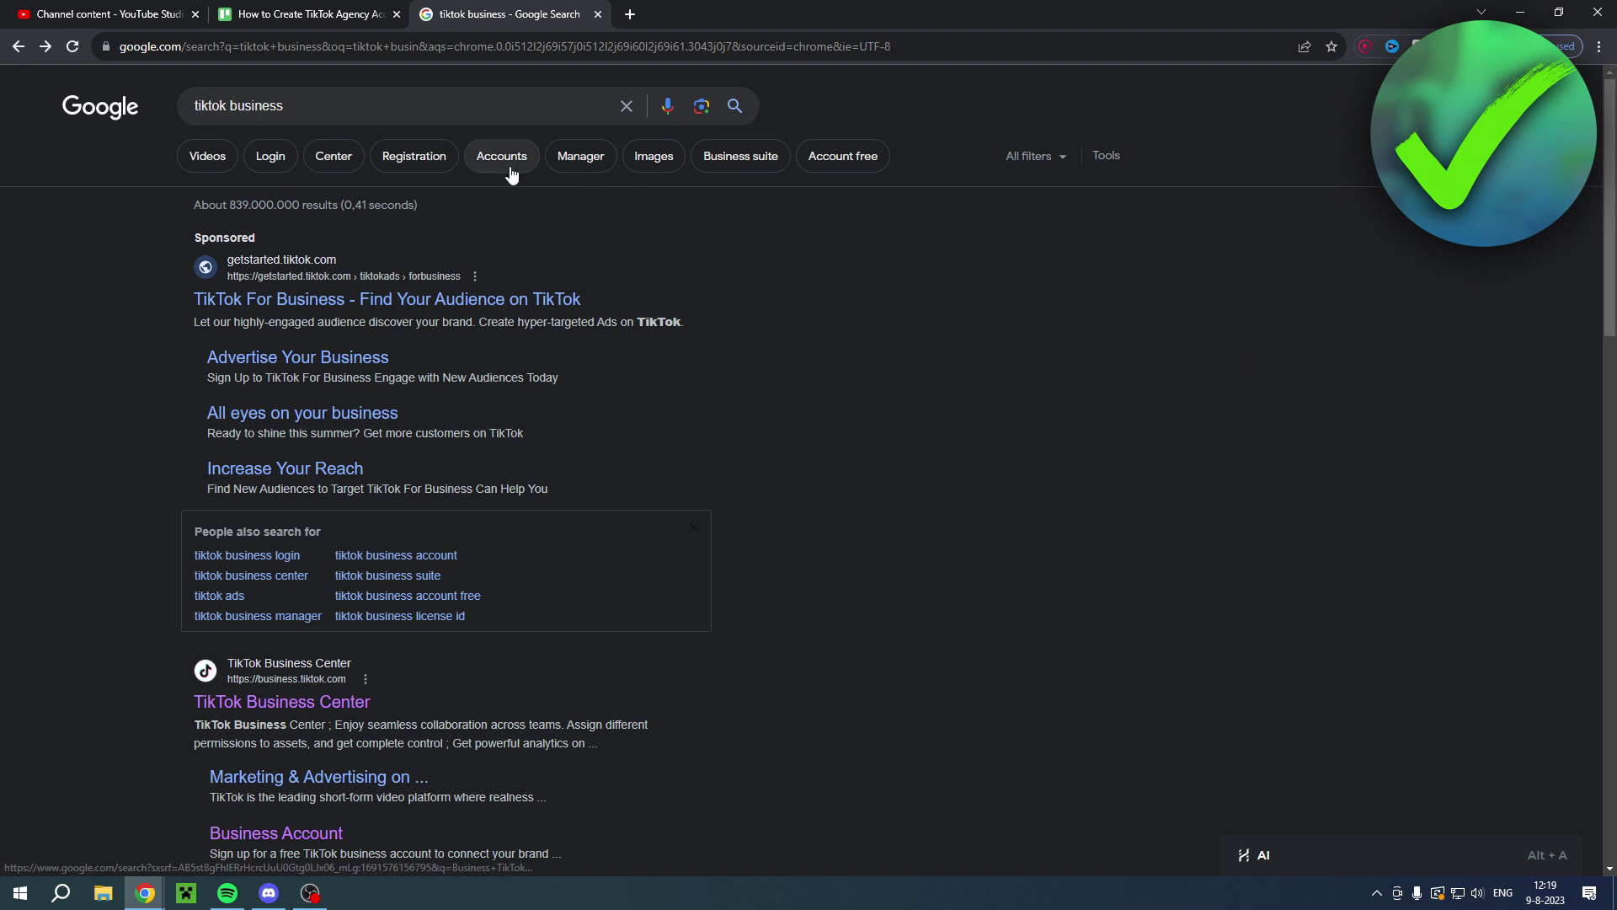
- Open the TikTok Business Center site from the search results
triple_click(346, 102)
left_click(85, 195)
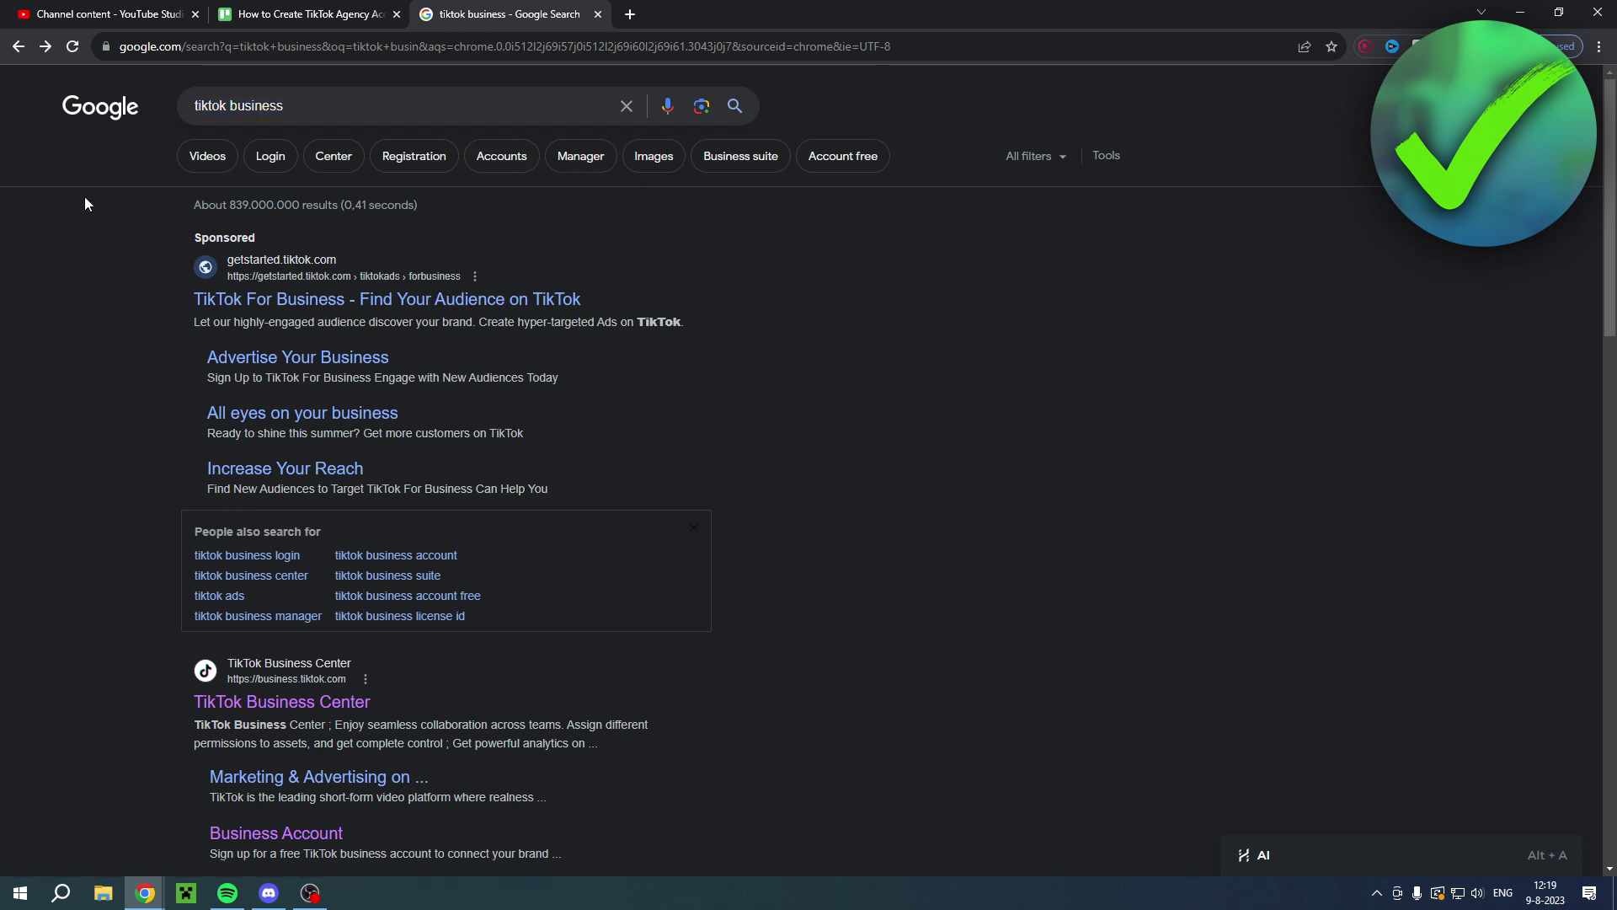
scroll(1011, 514, "down", 2)
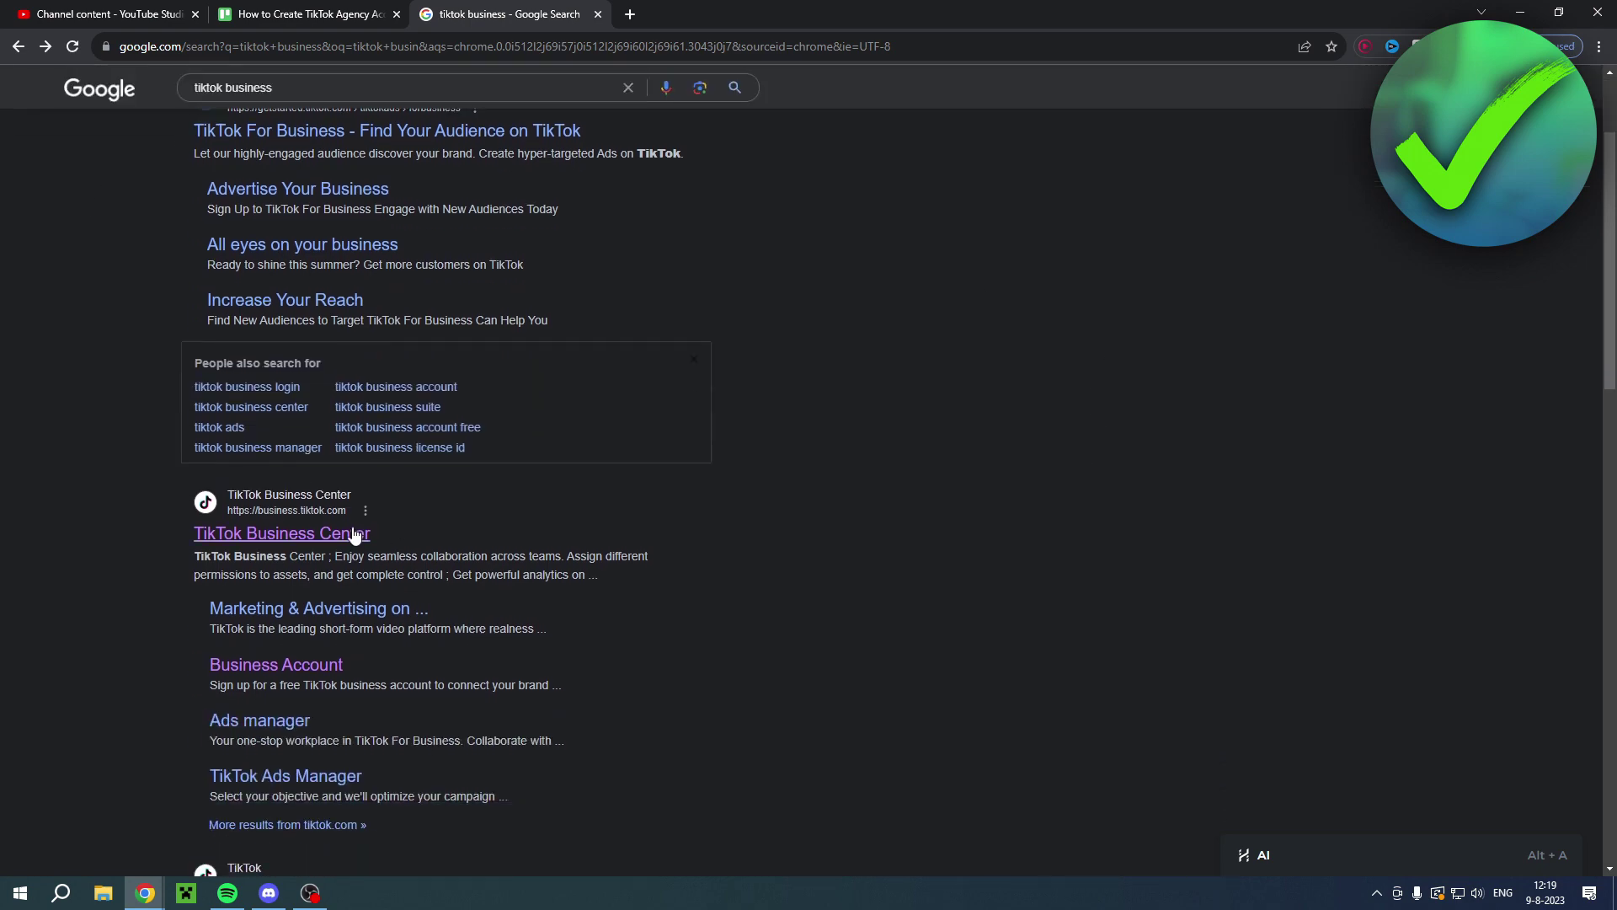
left_click(237, 531)
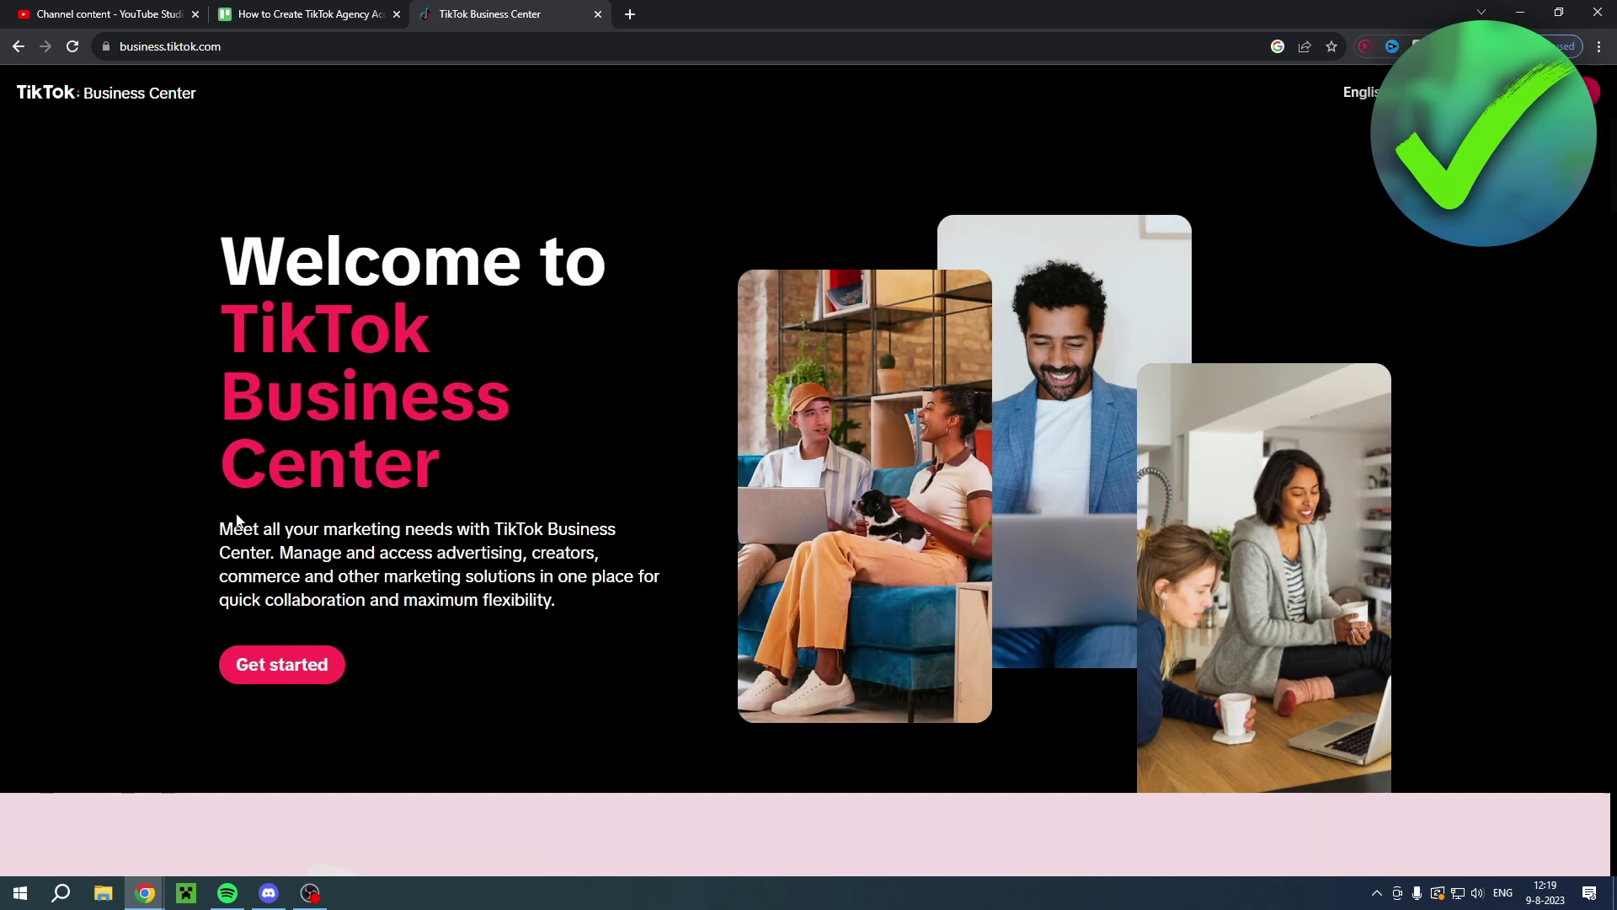
- Start signing up, agreeing to the commercial terms and opting out of marketing emails
left_click(306, 684)
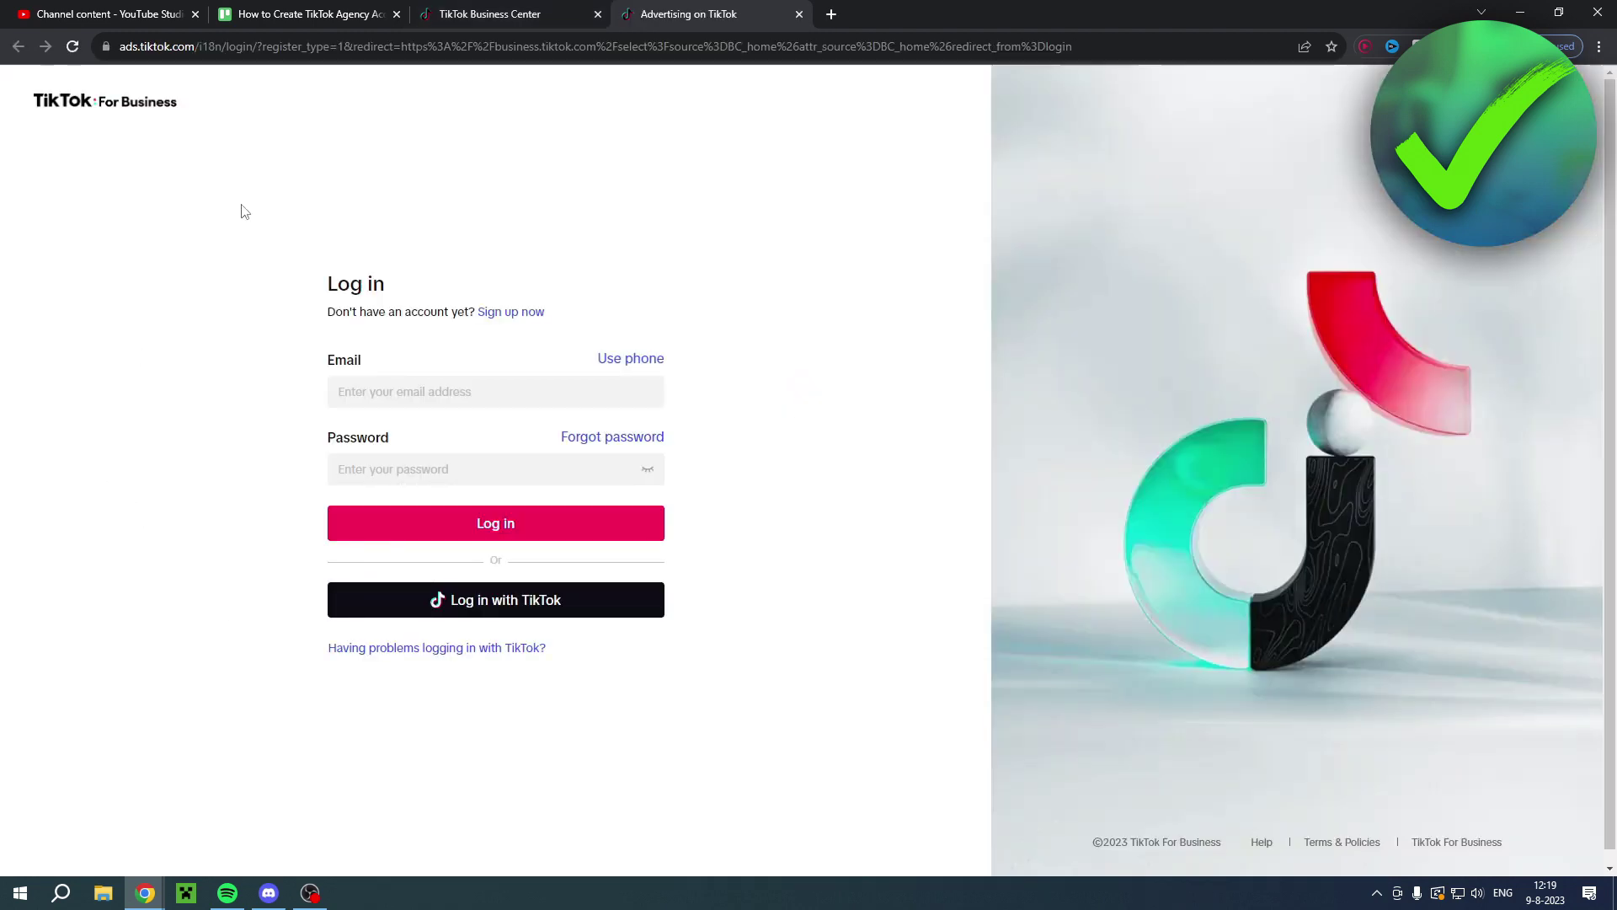
left_click(526, 319)
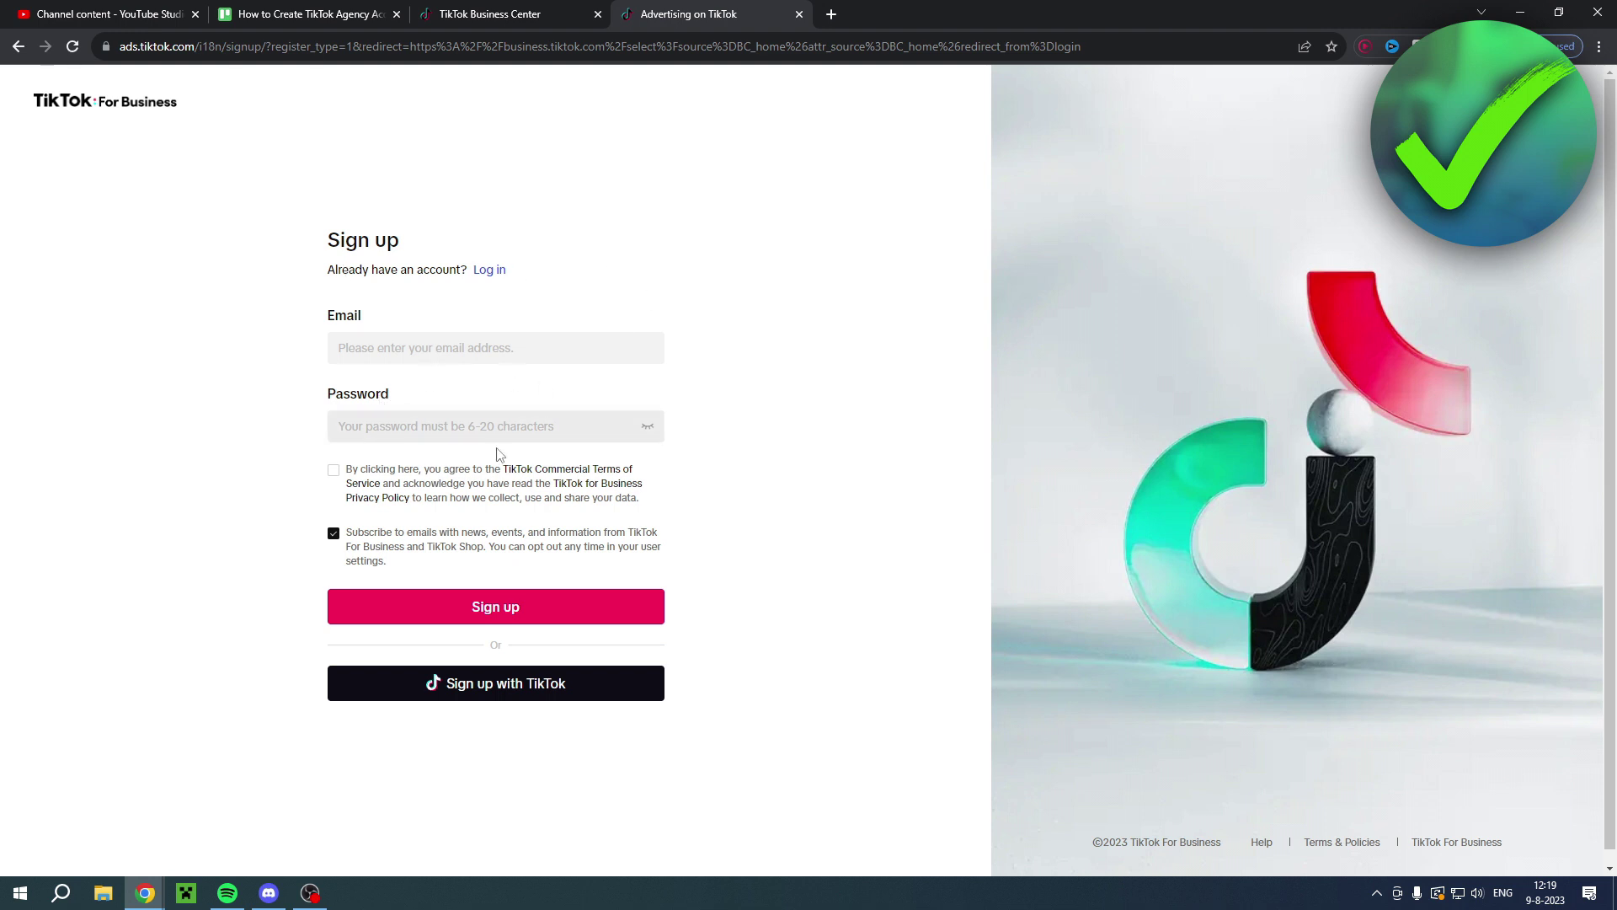
left_click(334, 470)
left_click(335, 534)
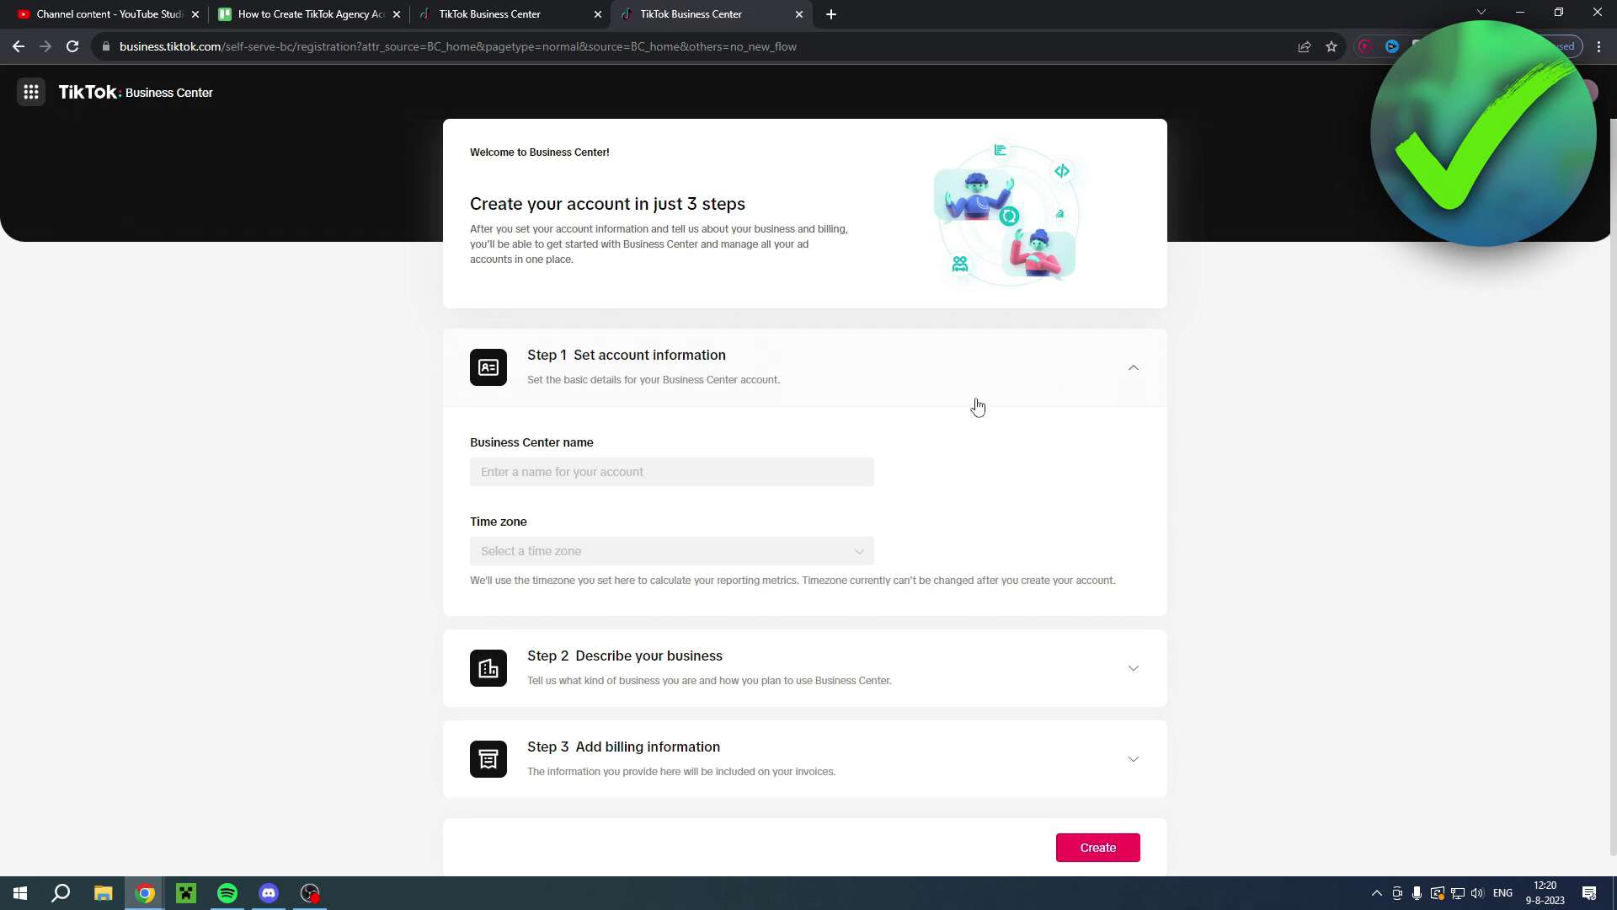
- Begin entering 'Helpful Online' as the Business Center name in Step 1
left_click_drag(469, 444, 668, 451)
left_click(695, 441)
left_click(724, 466)
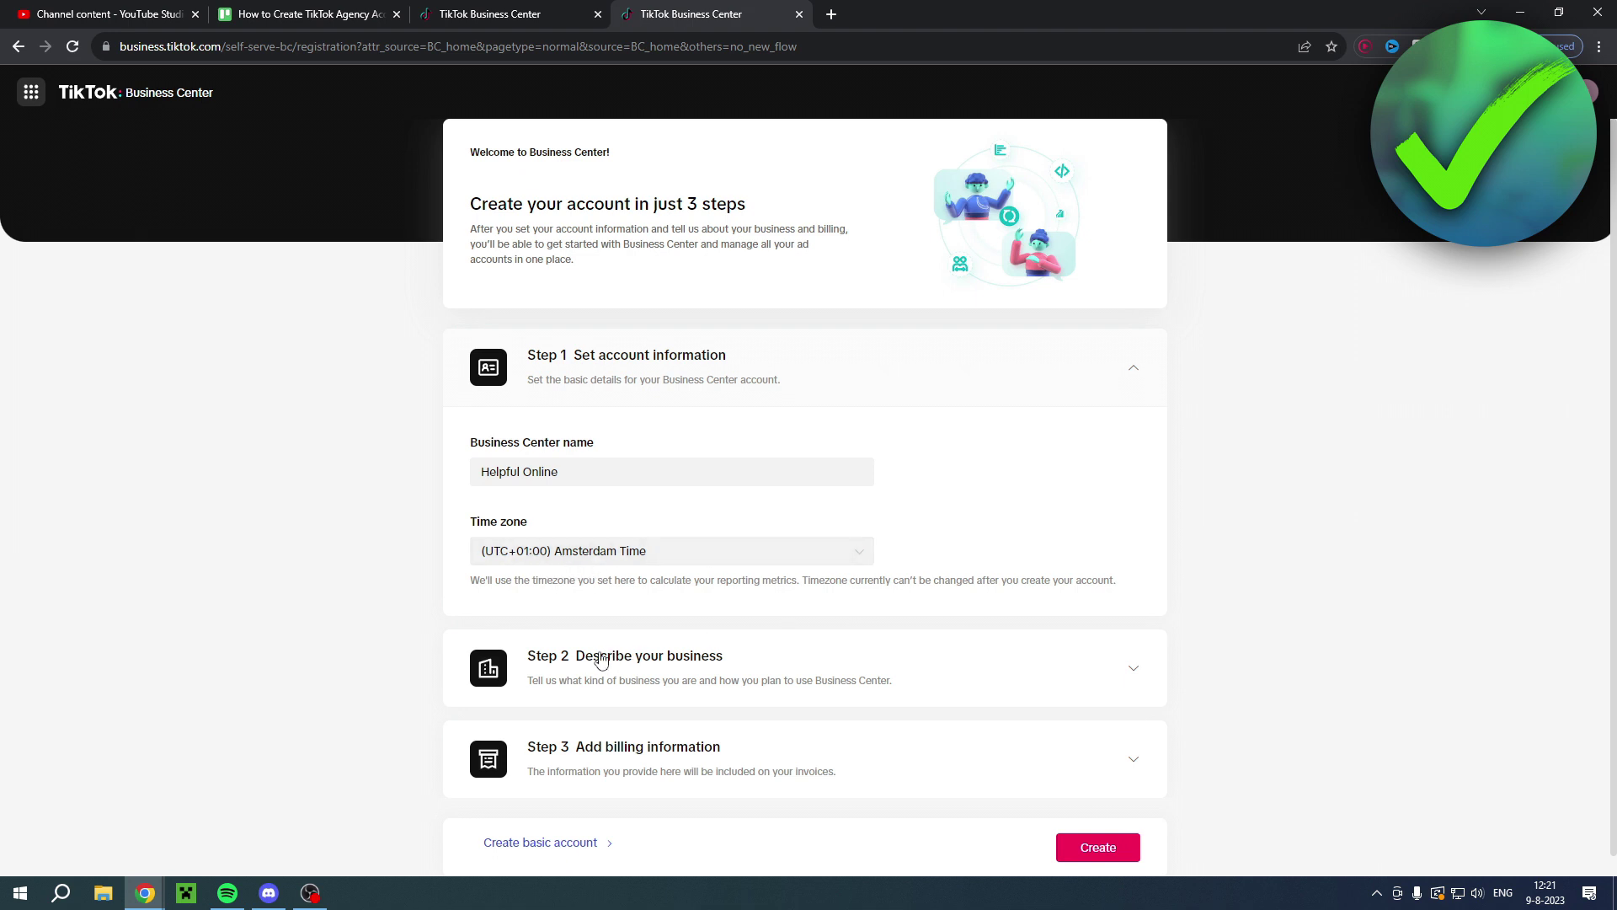
- Expand Step 2, the business description section of the setup form
left_click(814, 663)
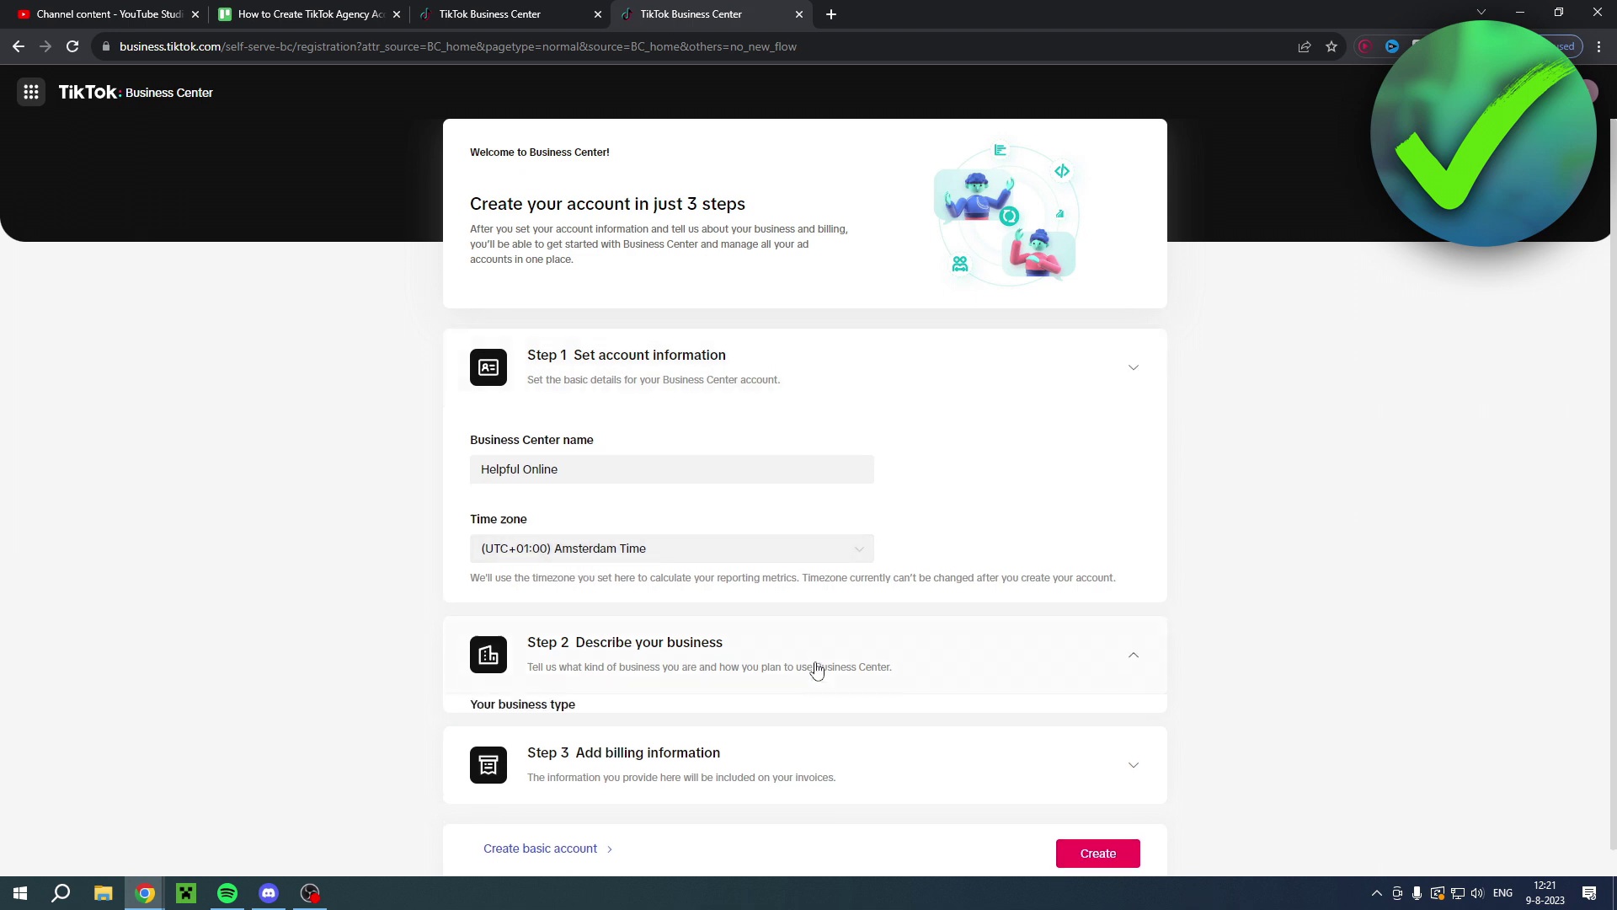
scroll(838, 681, "down", 1)
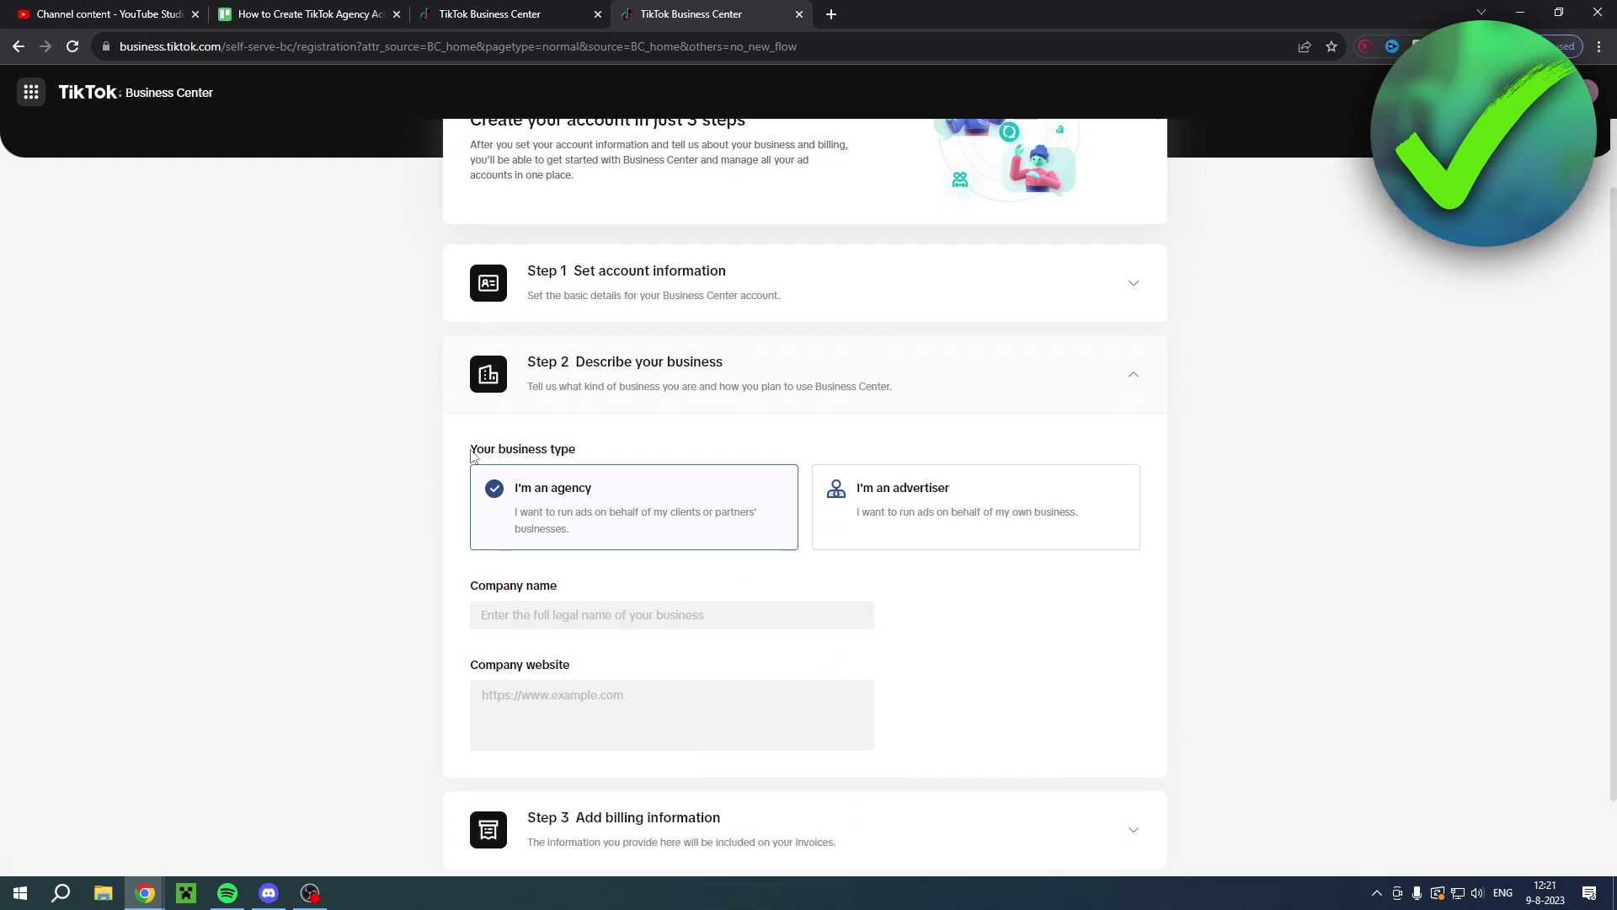
left_click_drag(470, 449, 598, 455)
left_click(628, 453)
- Choose the business type, switching between the advertiser and agency cards
left_click(1062, 531)
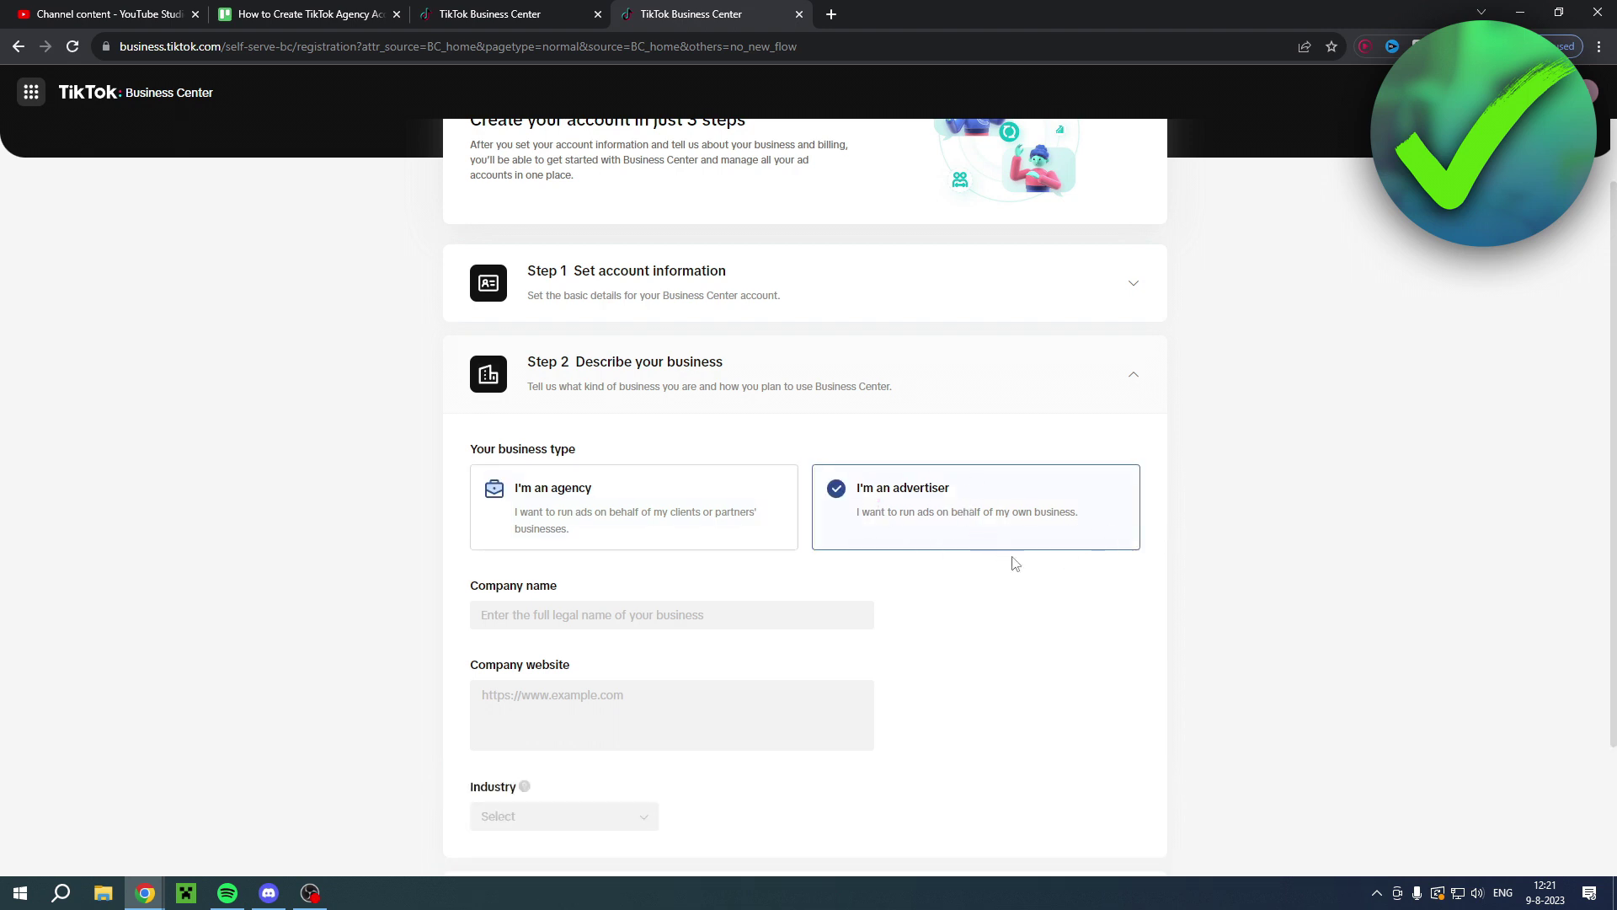
scroll(1011, 560, "down", 2)
left_click(699, 345)
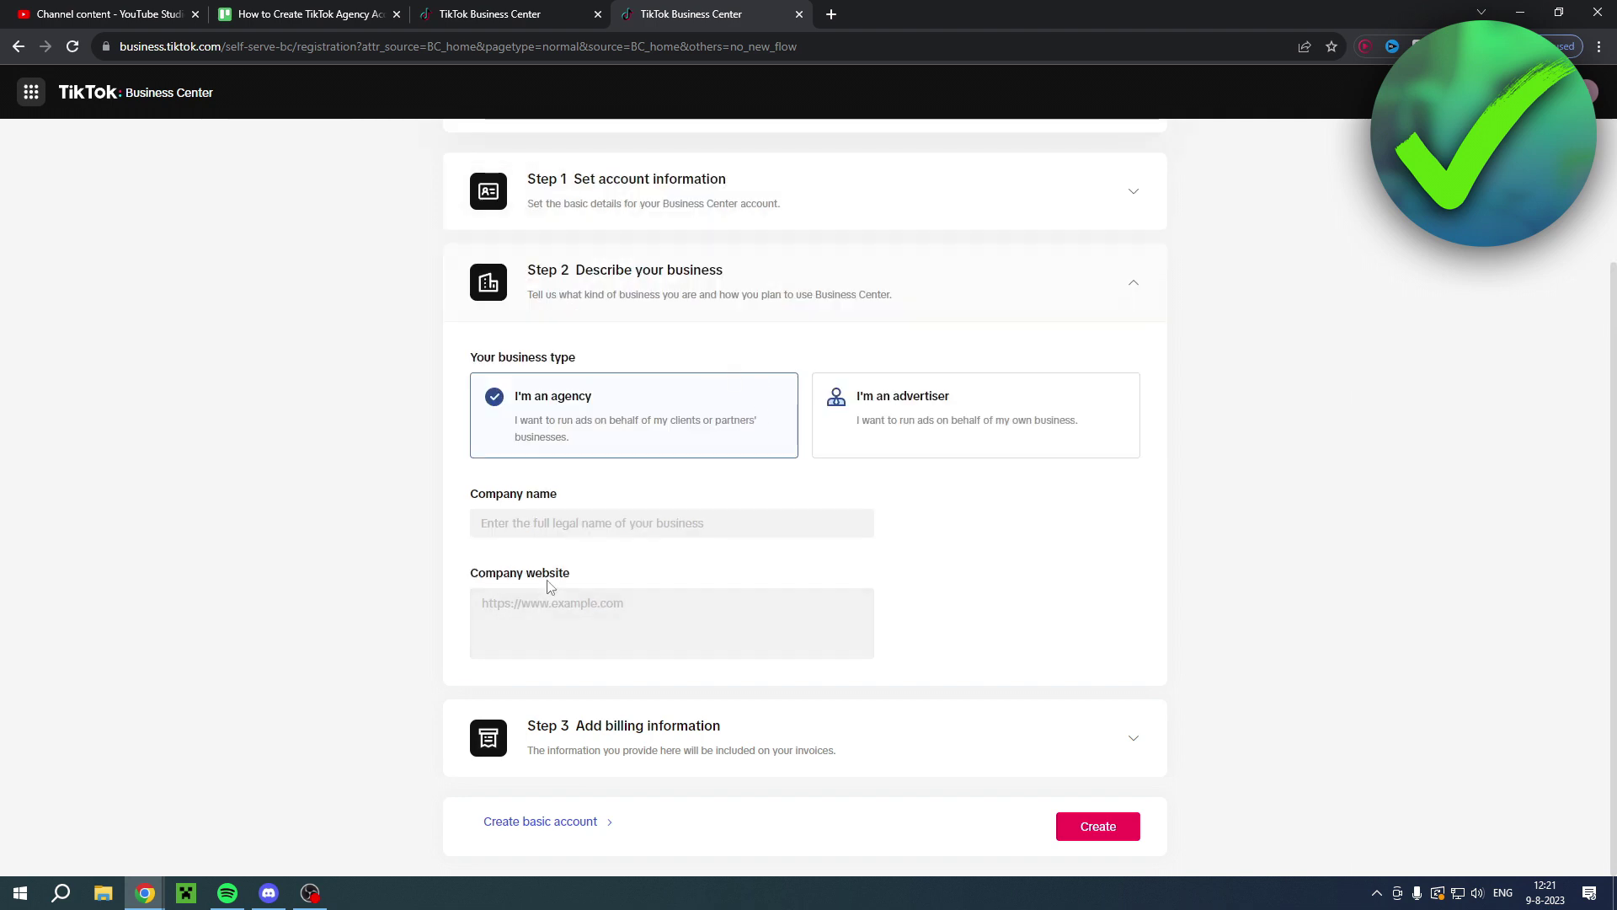
left_click(918, 429)
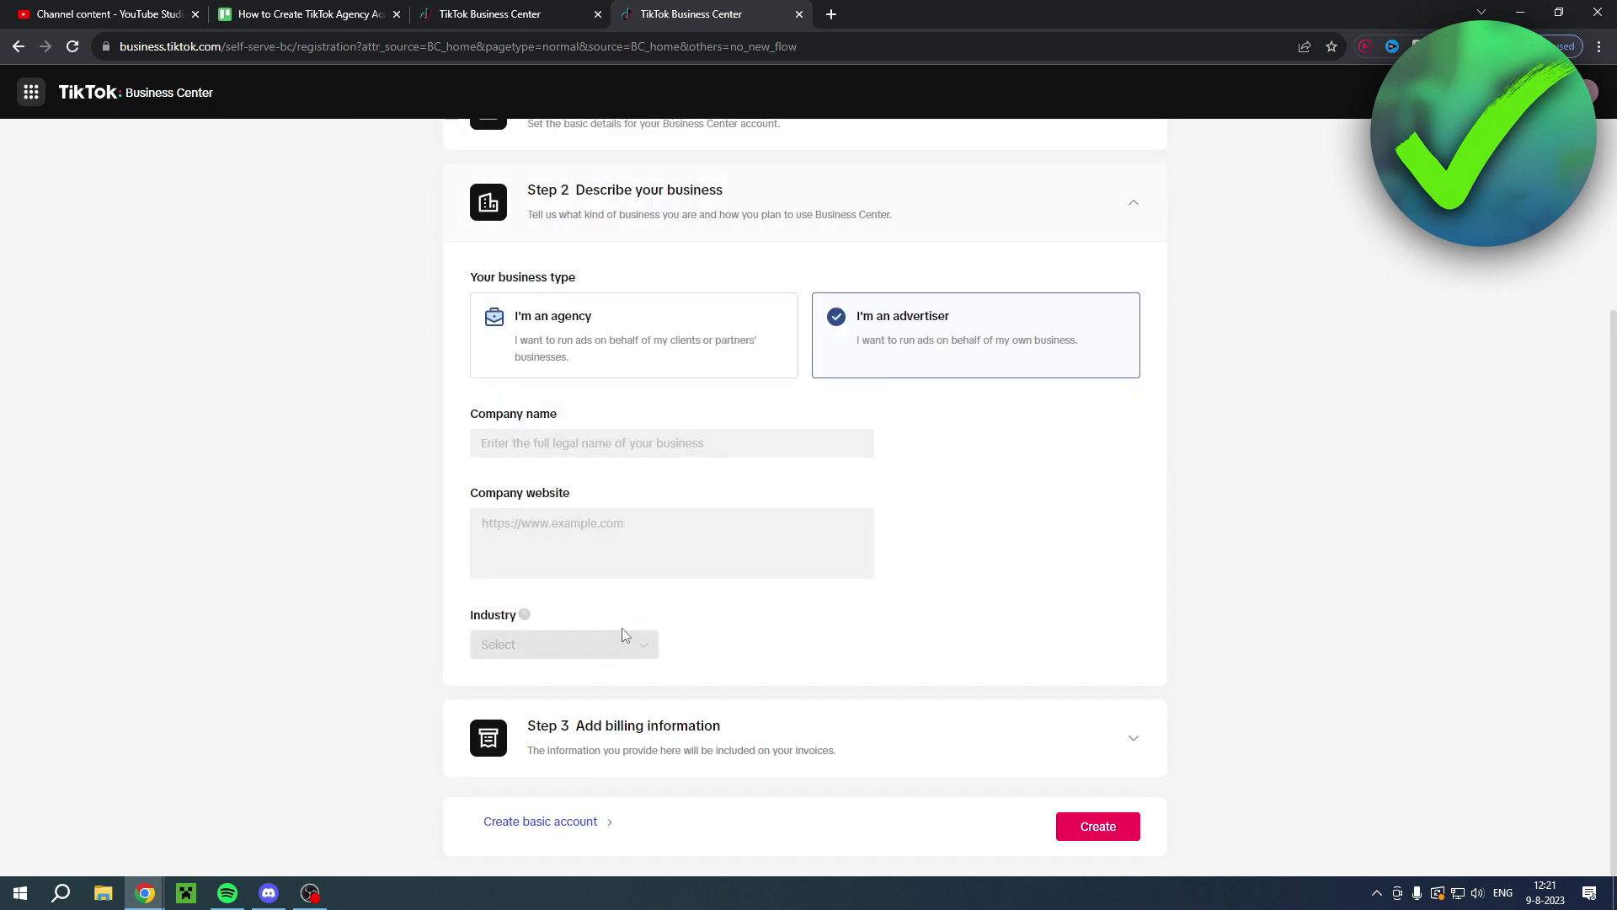
left_click(686, 370)
- Expand Step 3 and fill in billing for Netherlands in EUR, leaving tax fields blank
left_click(624, 728)
scroll(628, 570, "down", 3)
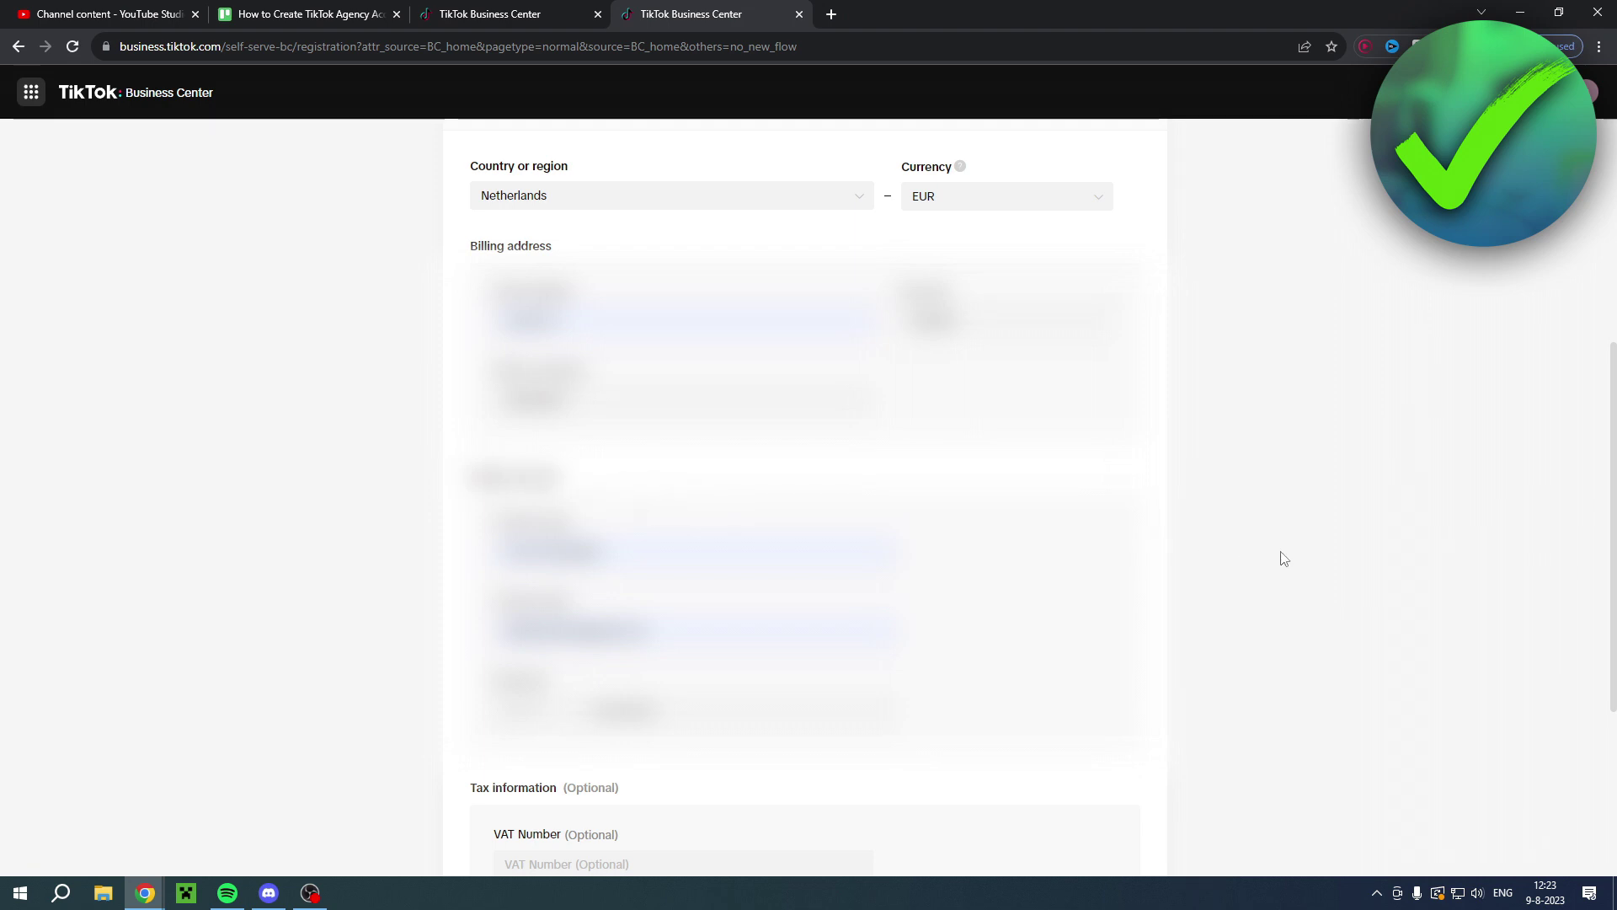
scroll(899, 469, "down", 4)
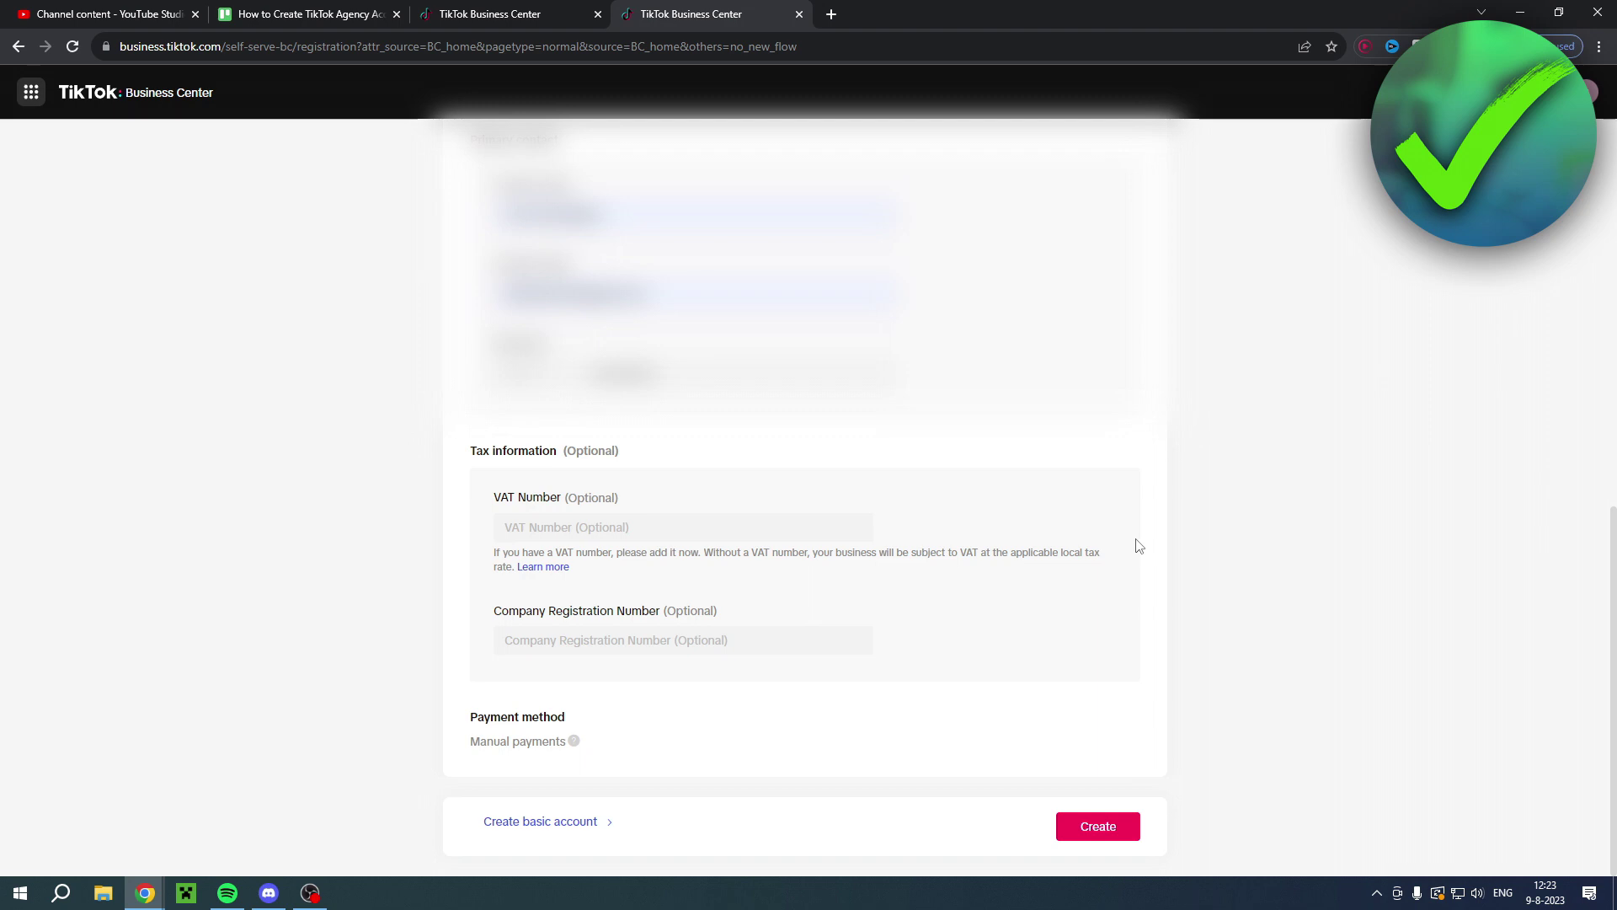
- Create the Business Center, skip the welcome tour and shortcuts tip, then open advertiser accounts
left_click(1109, 836)
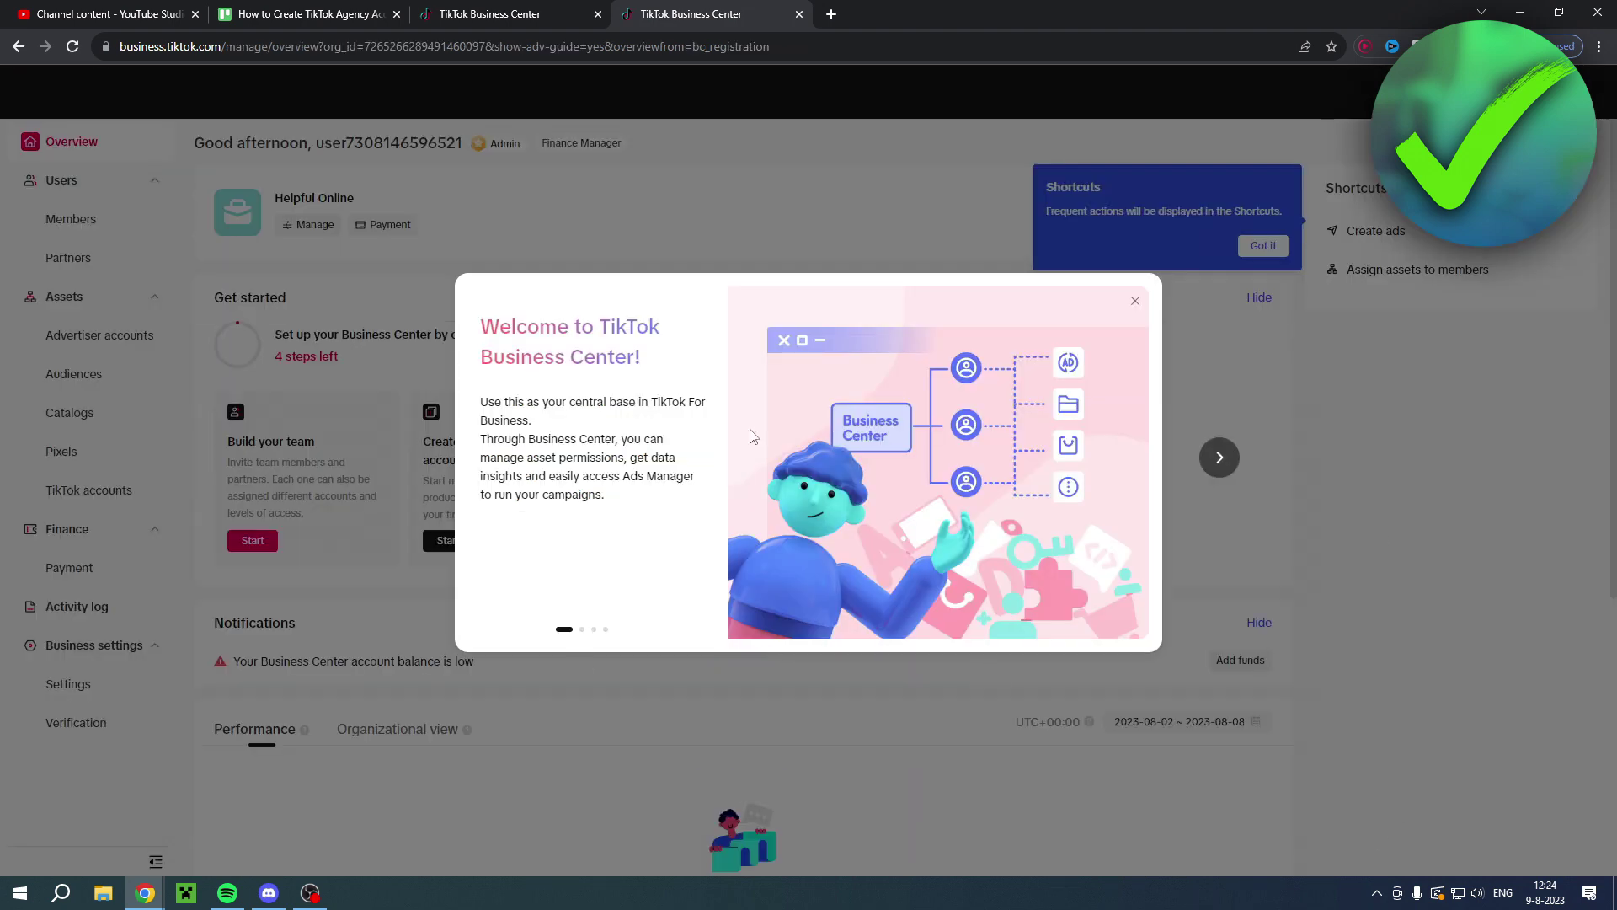
left_click(1226, 470)
left_click(1226, 470)
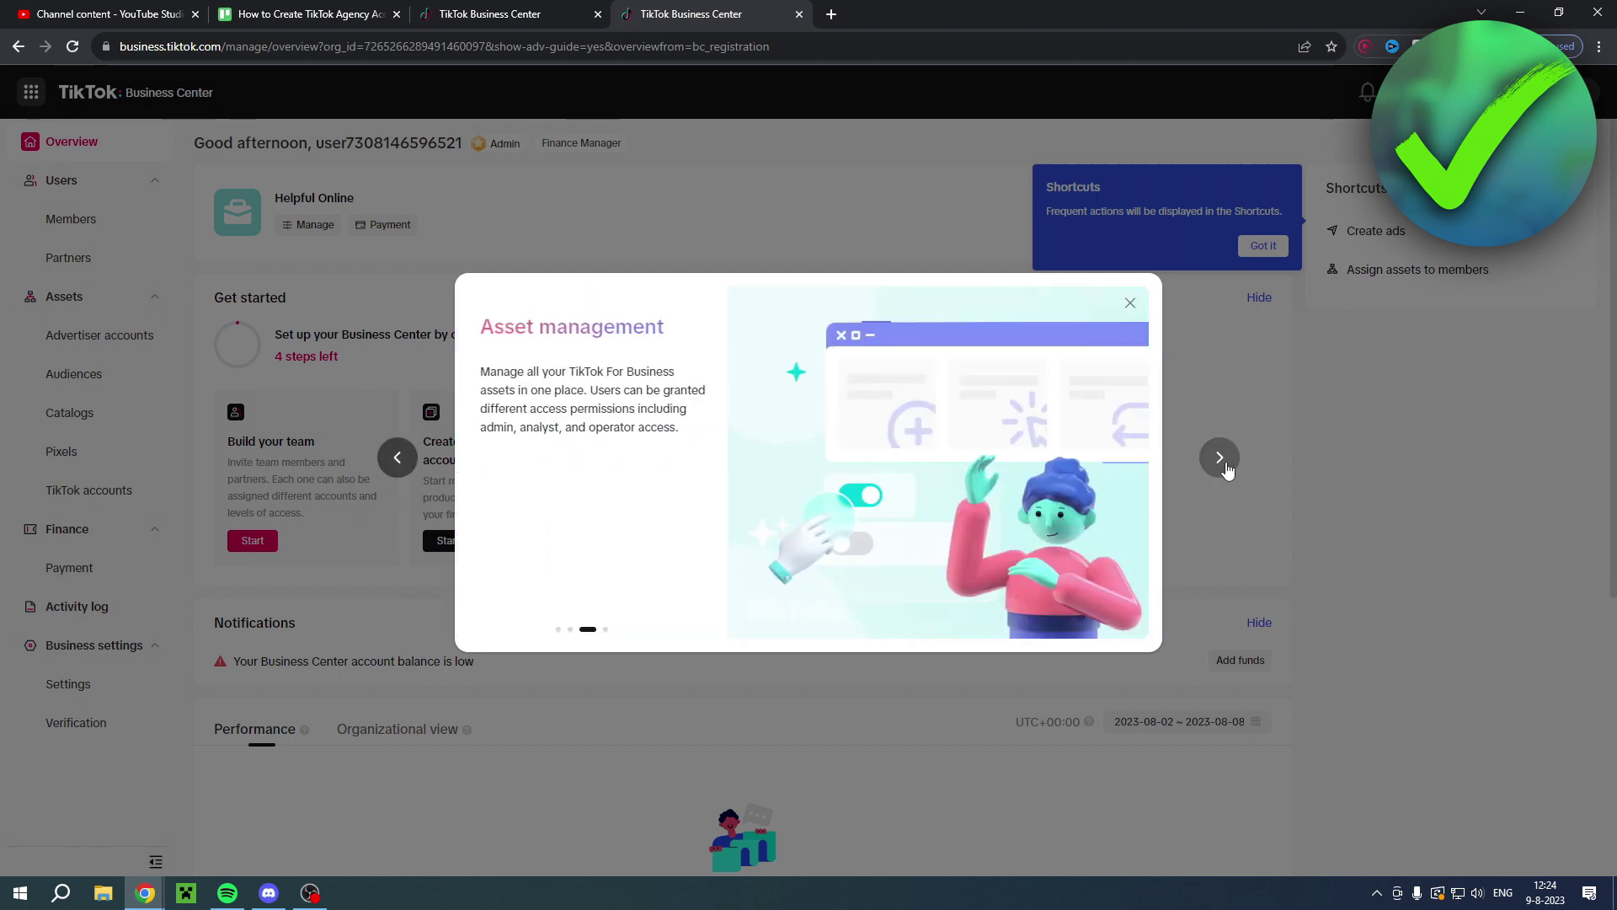
left_click(1227, 470)
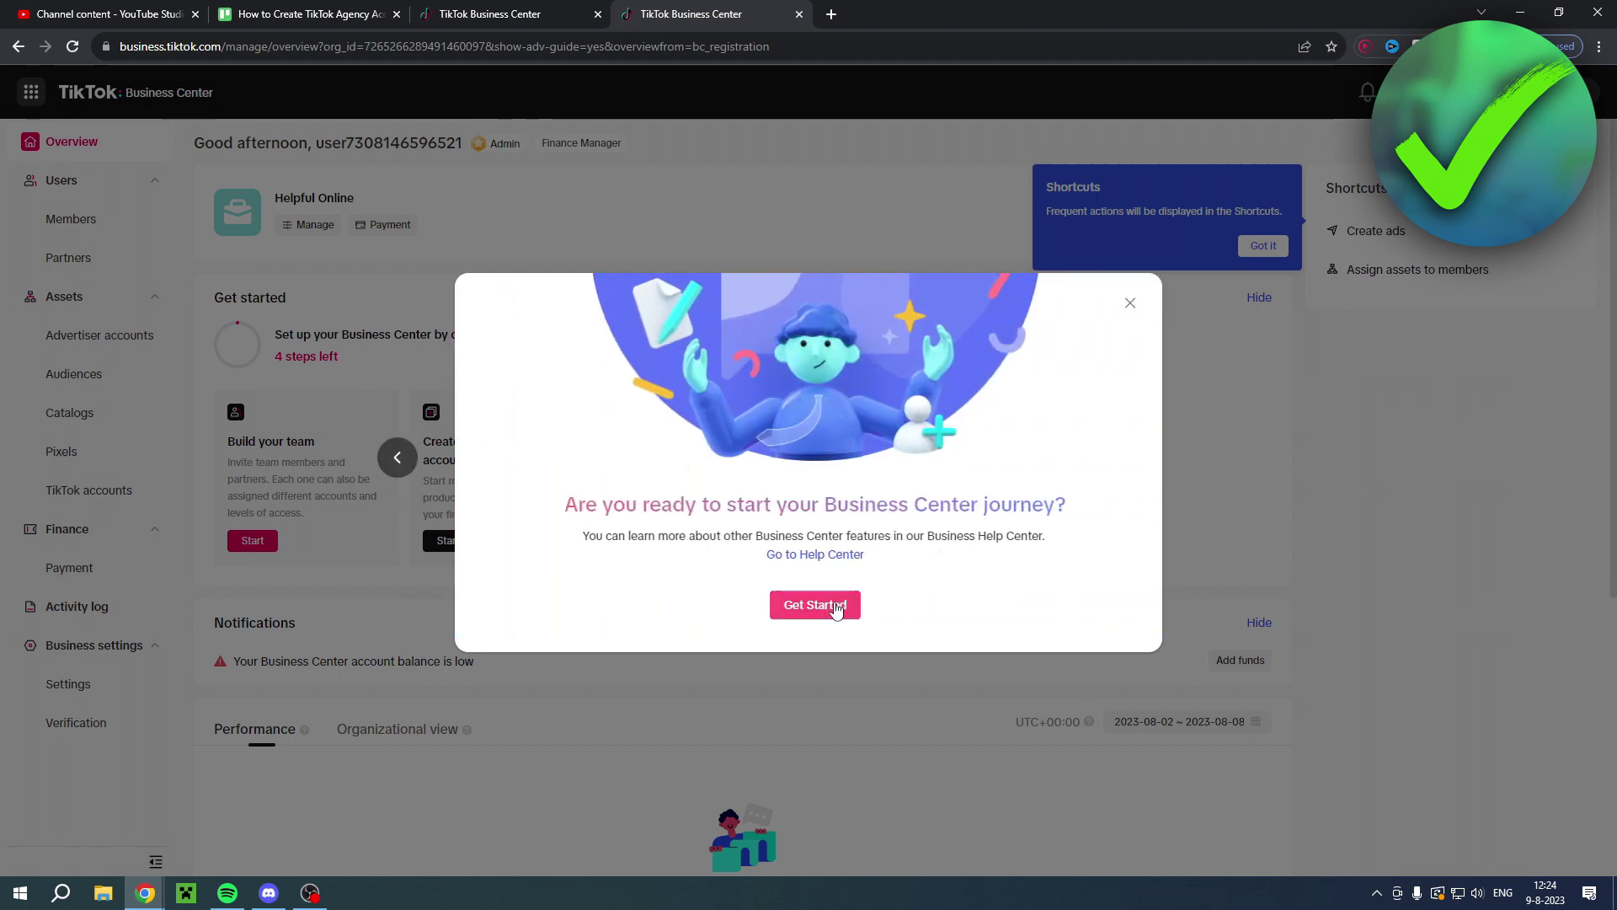
left_click(837, 608)
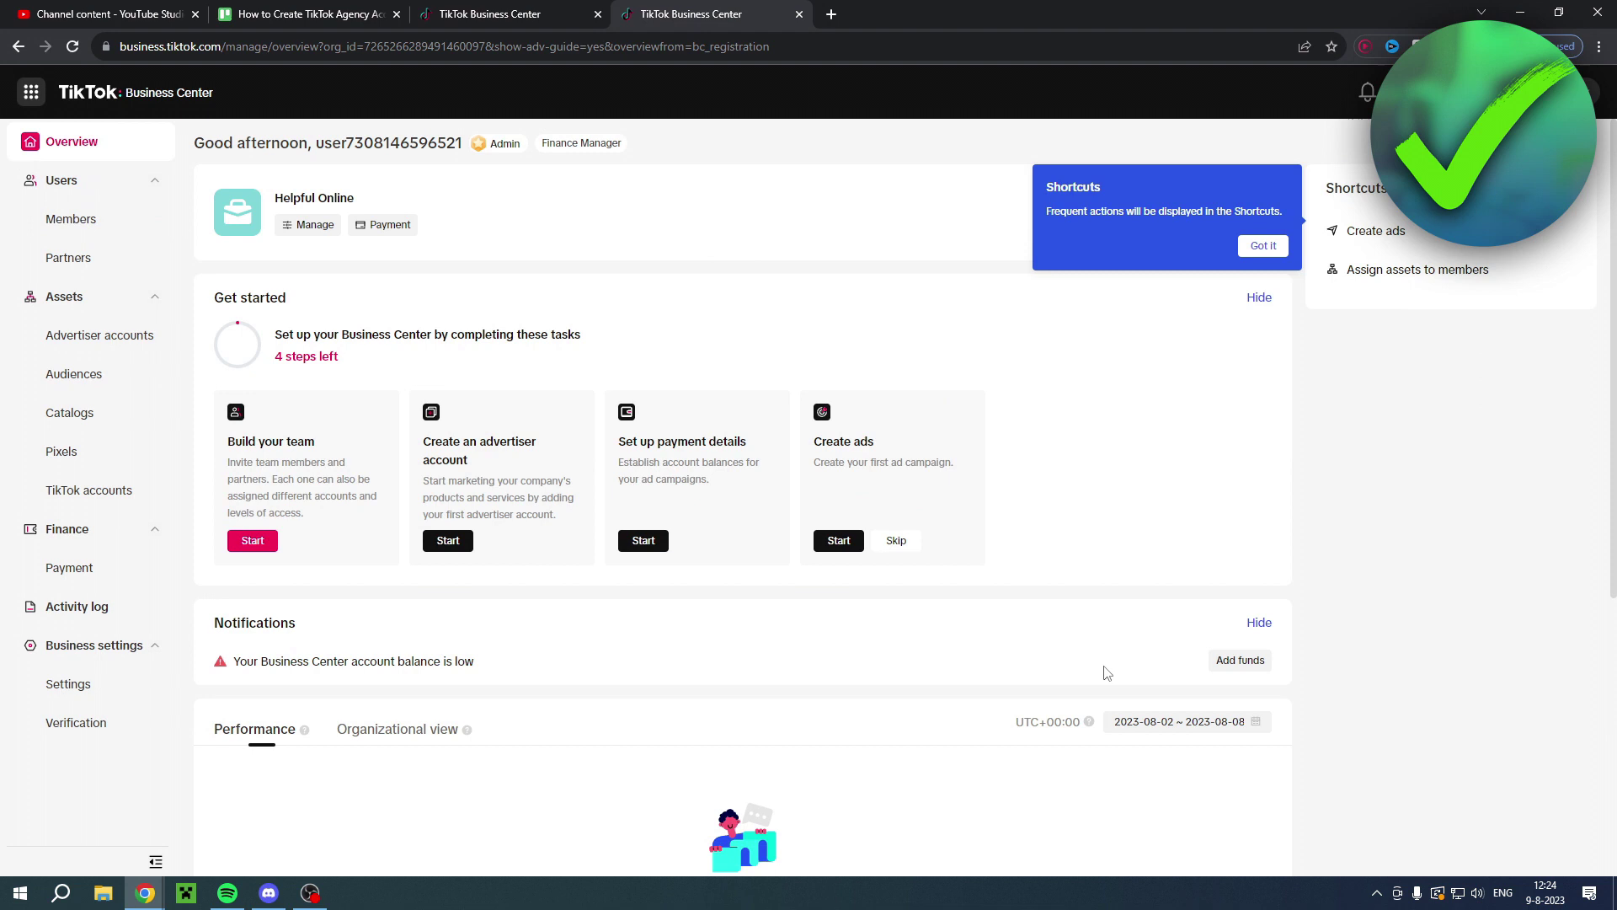
left_click(1261, 247)
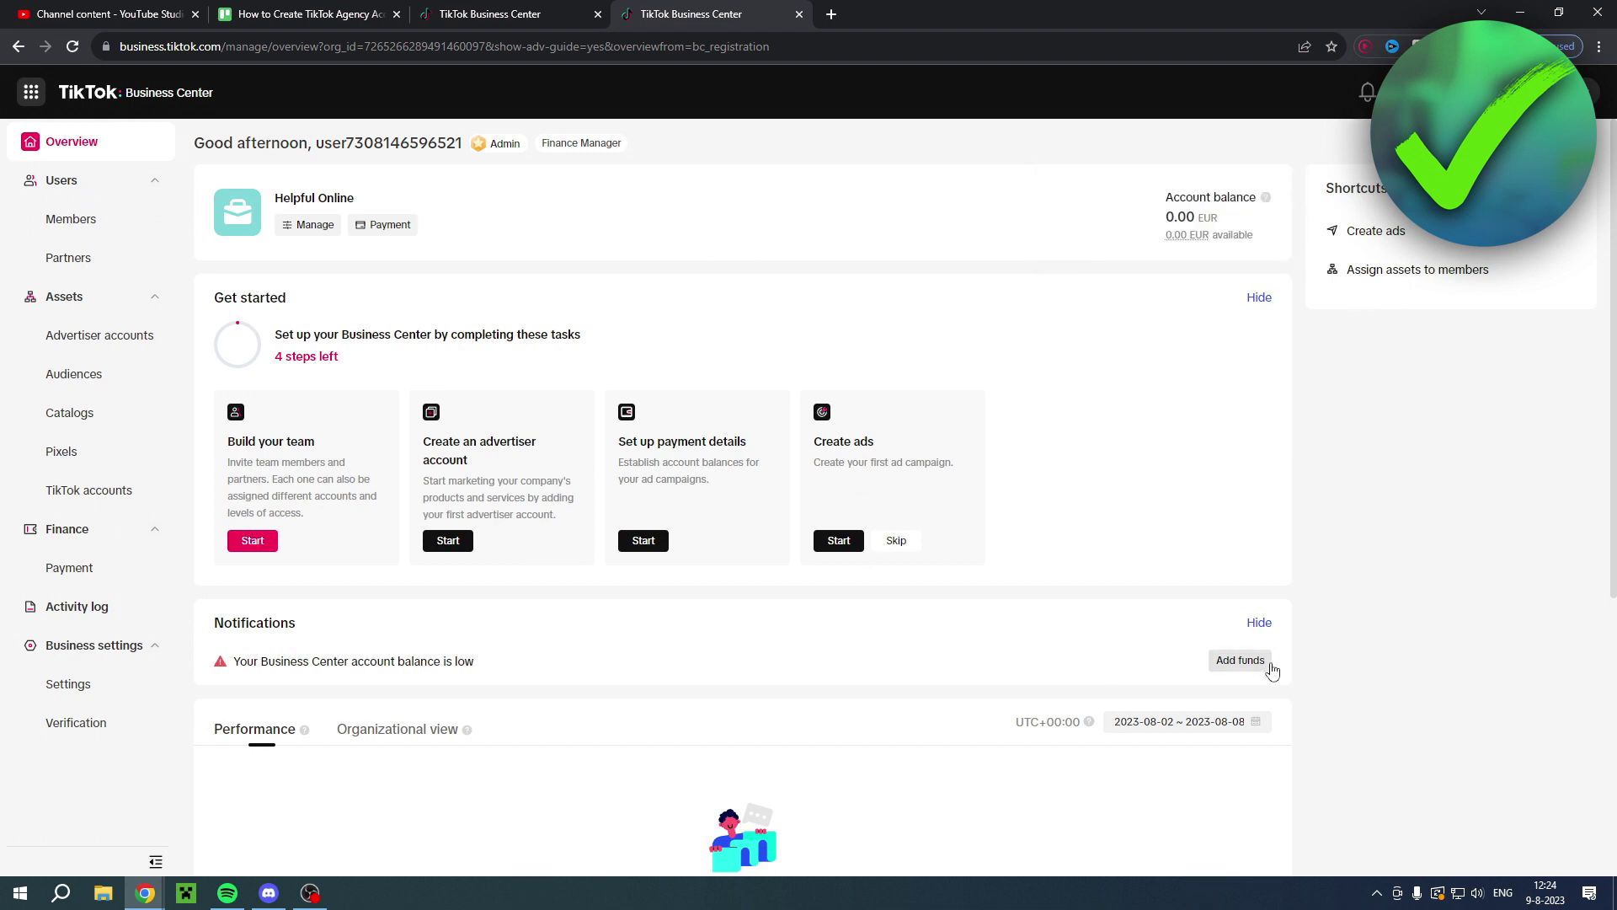
left_click(151, 337)
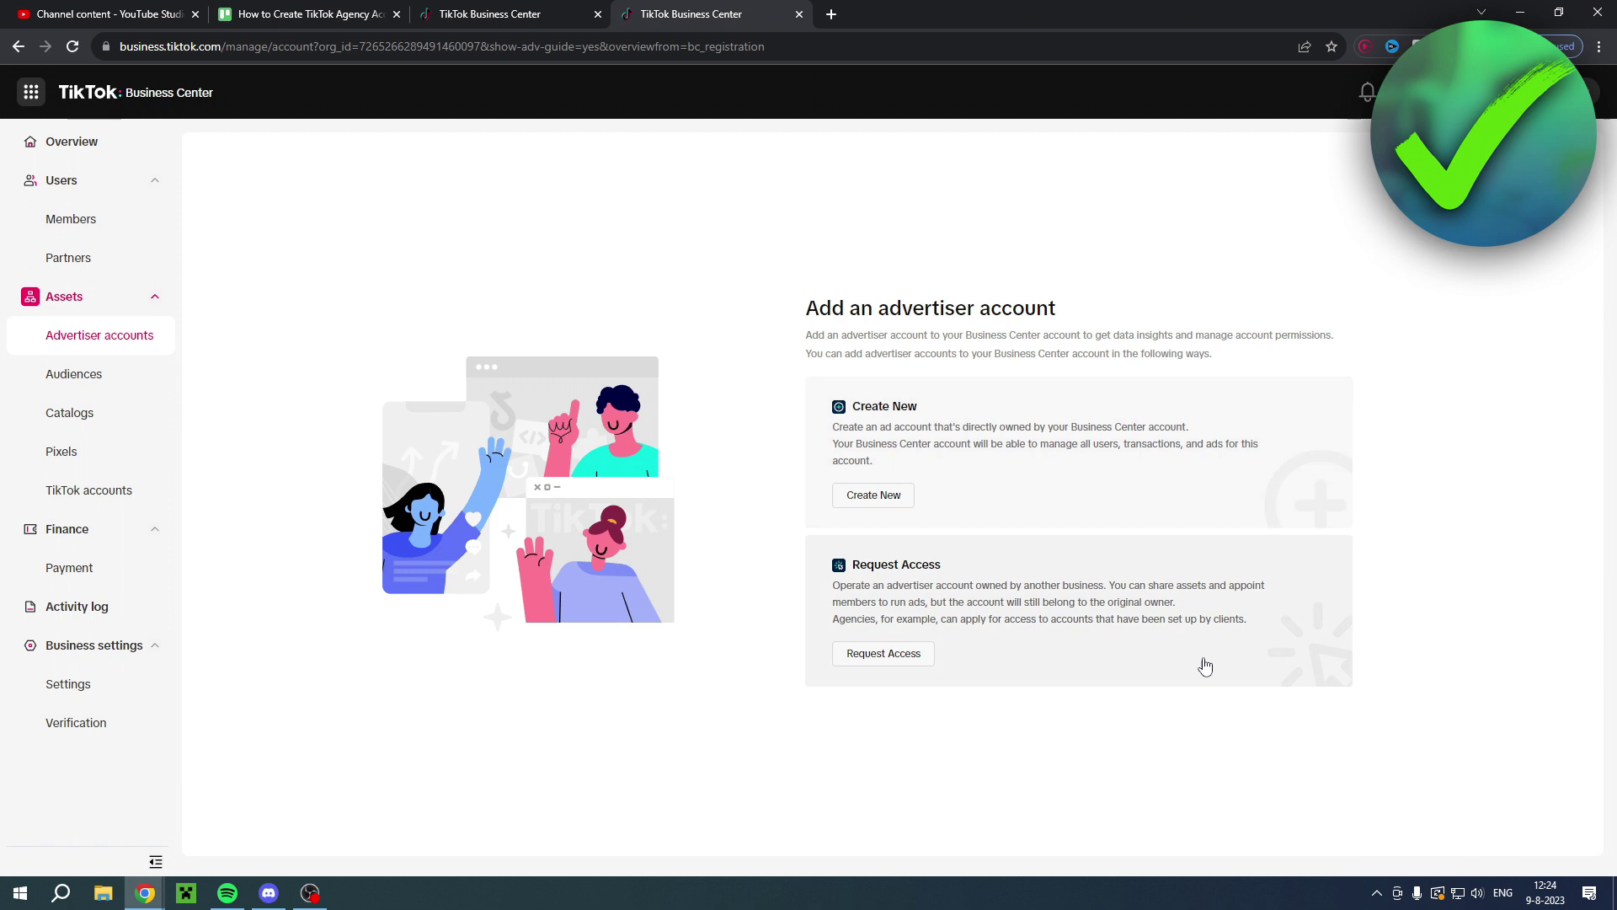